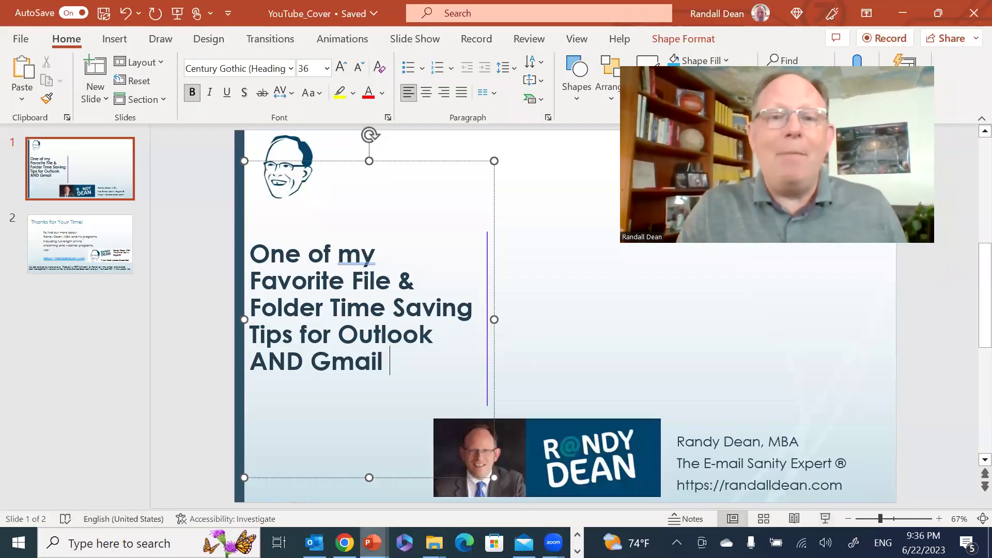
Step: Back in Outlook, collapse the ! Streaming Programs subfolders and scroll up to the Inbox's ! folders
key(alt+Tab)
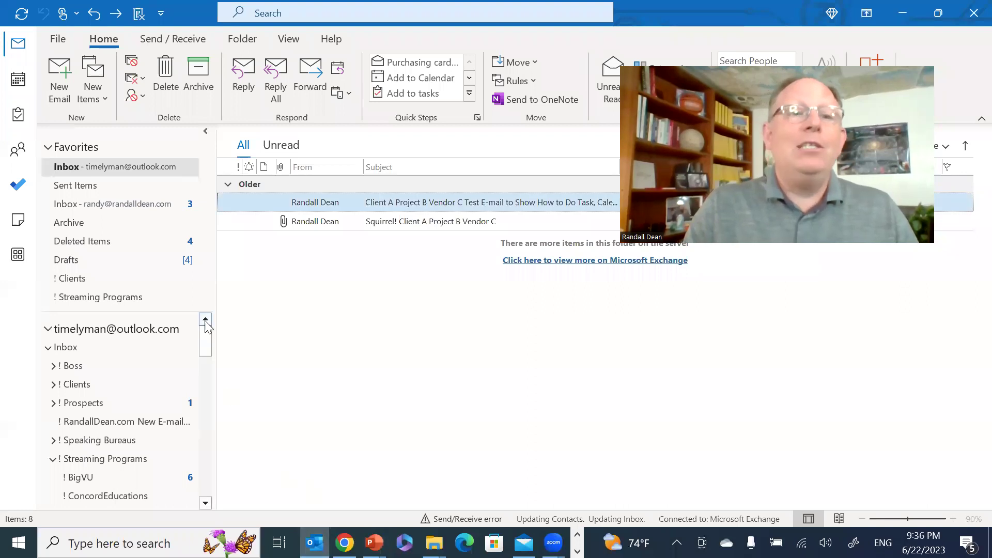
click(53, 459)
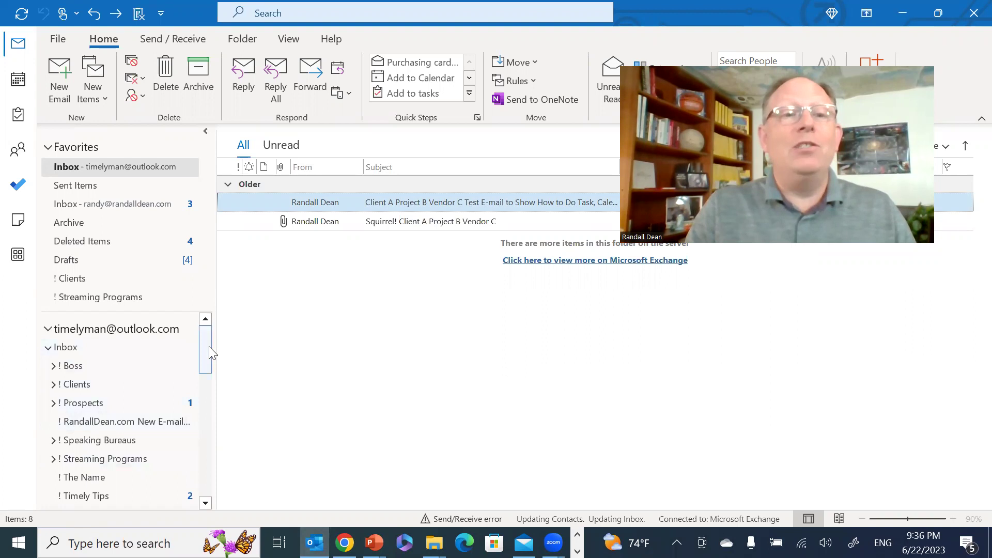
drag(209, 346, 199, 374)
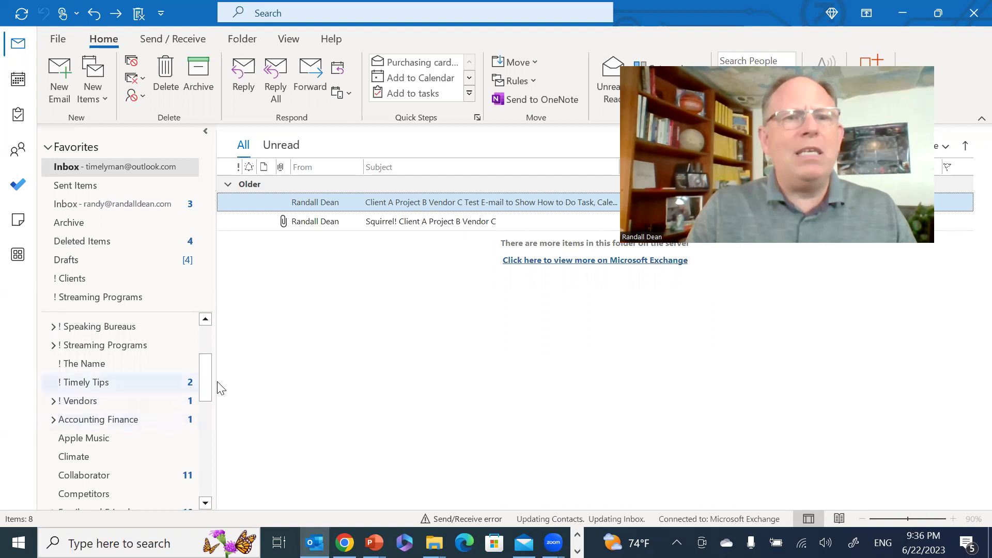
drag(208, 385, 196, 365)
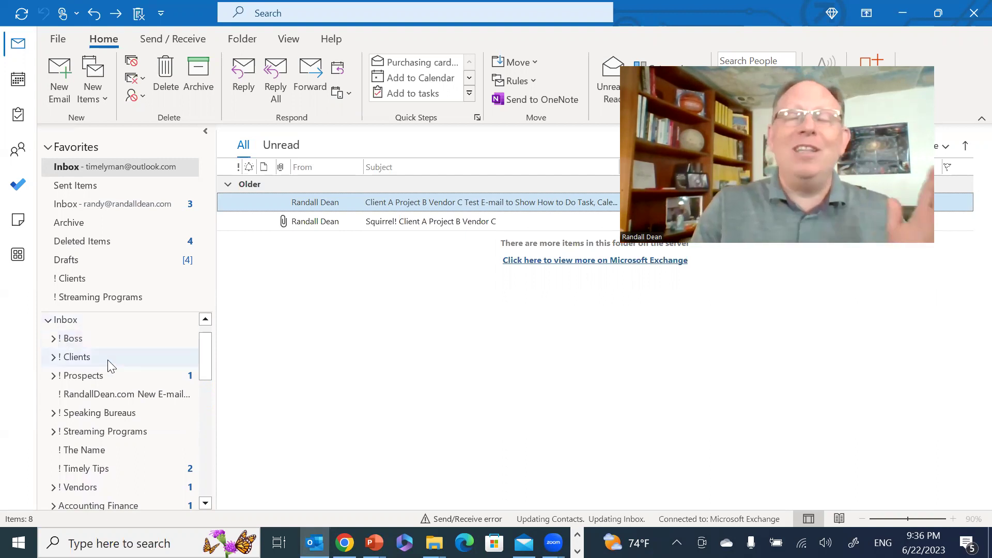
Step: Create an Inbox subfolder named '! New Folder' and scroll down the folder tree
right_click(100, 321)
click(152, 237)
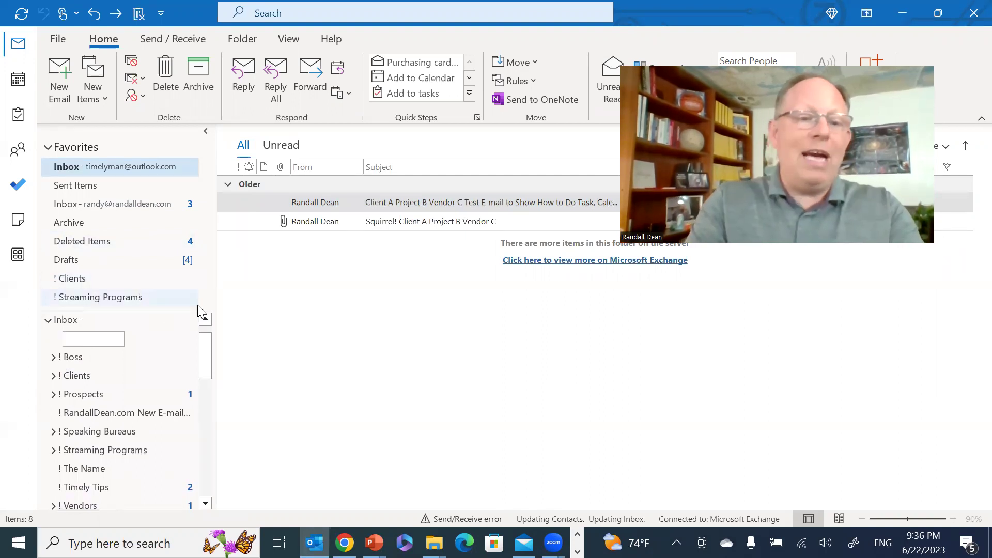
text(! New Folder)
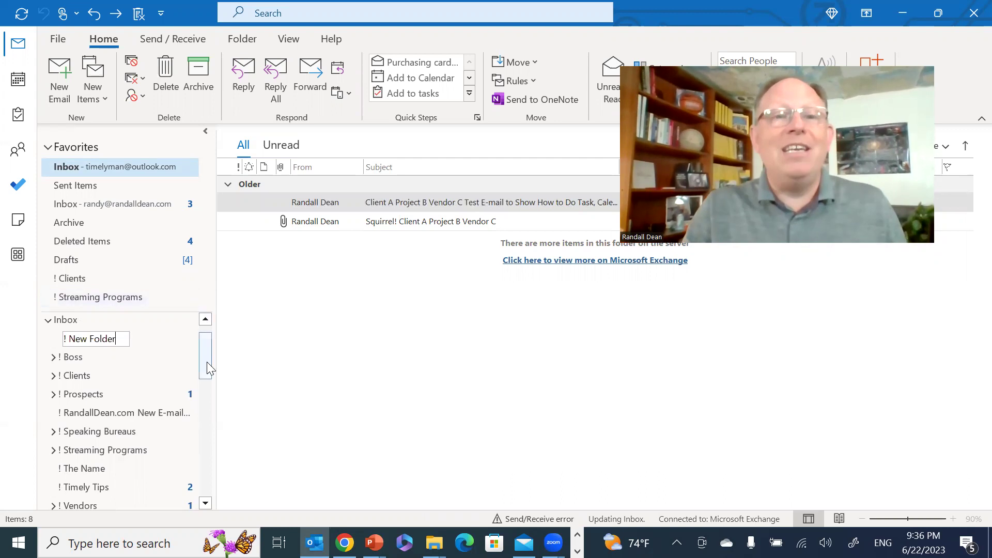
key(Return)
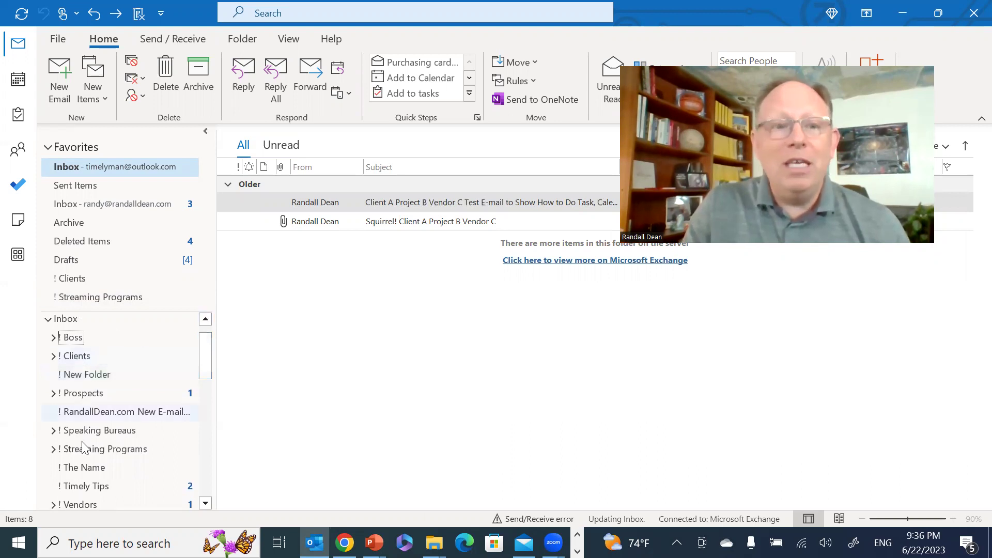
scroll(207, 372, down, 3)
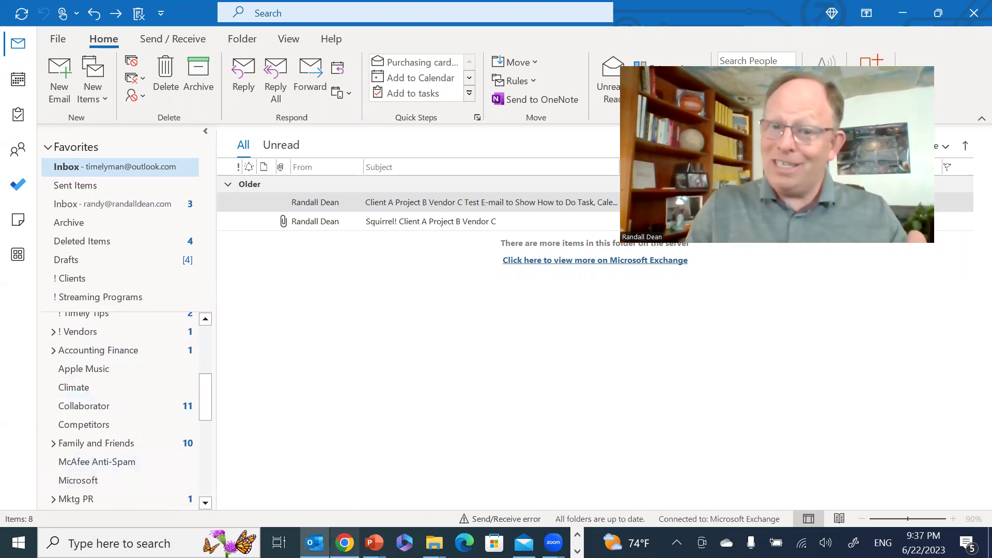
Step: In Chrome's Gmail tab, show the label list for the checked message and scroll through it
click(345, 543)
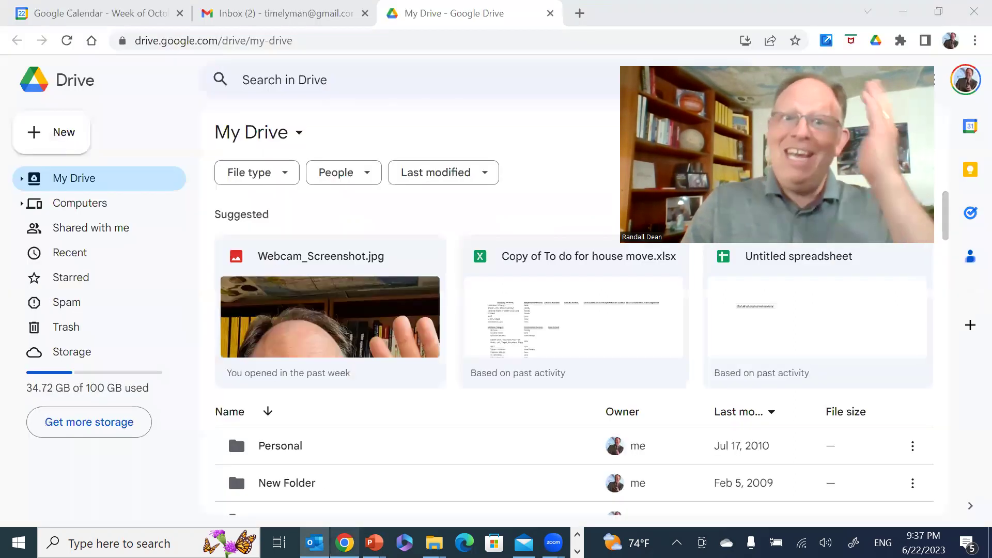
click(273, 25)
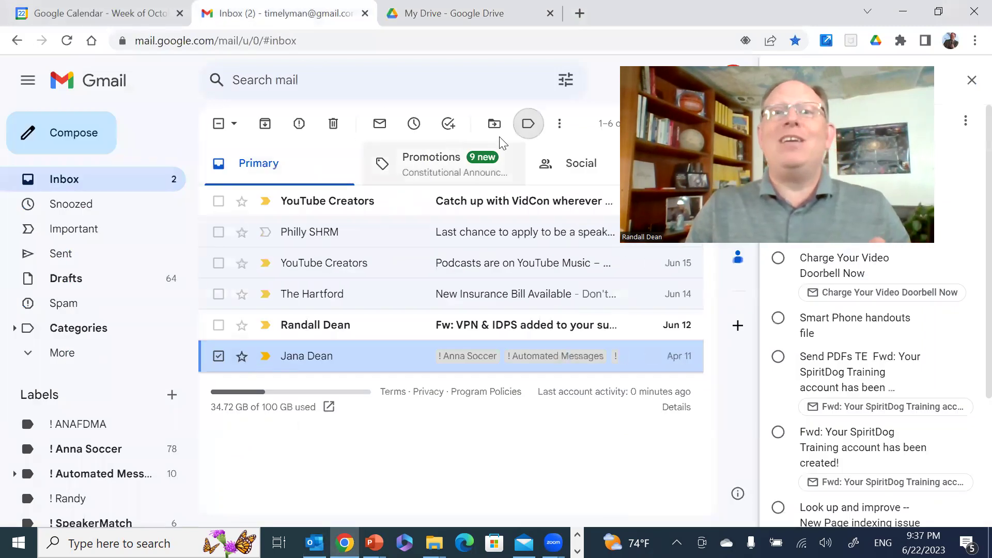
click(528, 124)
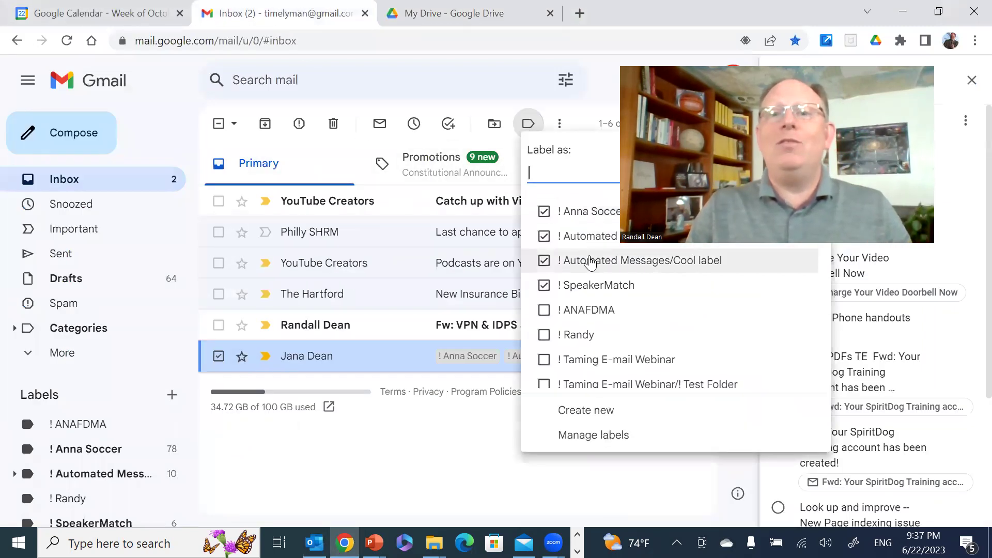
scroll(591, 263, down, 7)
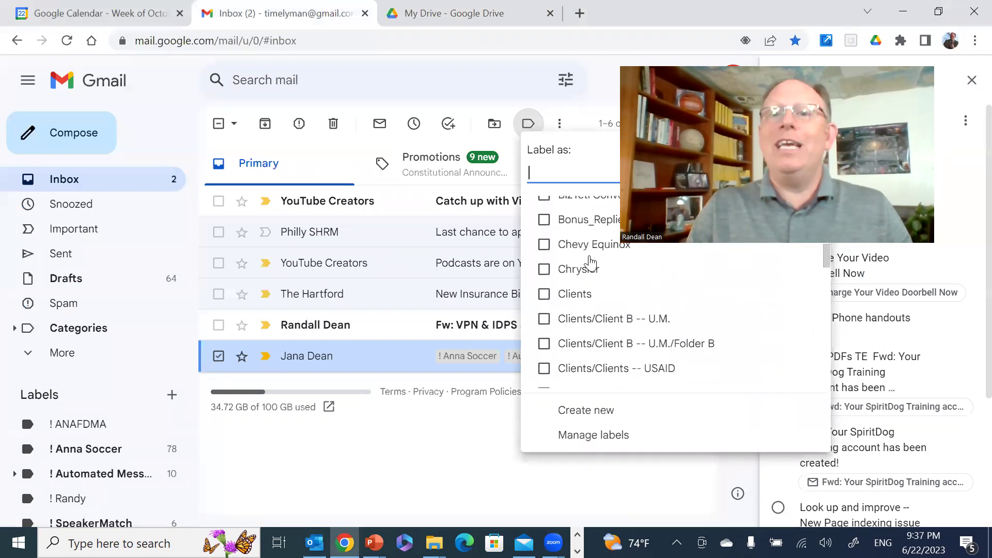
scroll(591, 263, up, 6)
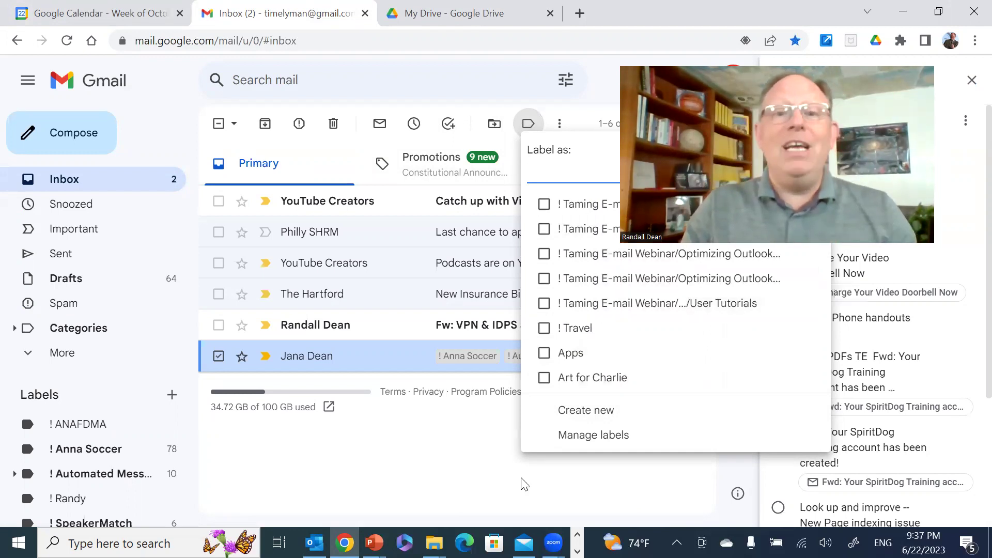
Step: Open the RD Consulting folder from Quick access in File Explorer to view its '!' folders
click(435, 543)
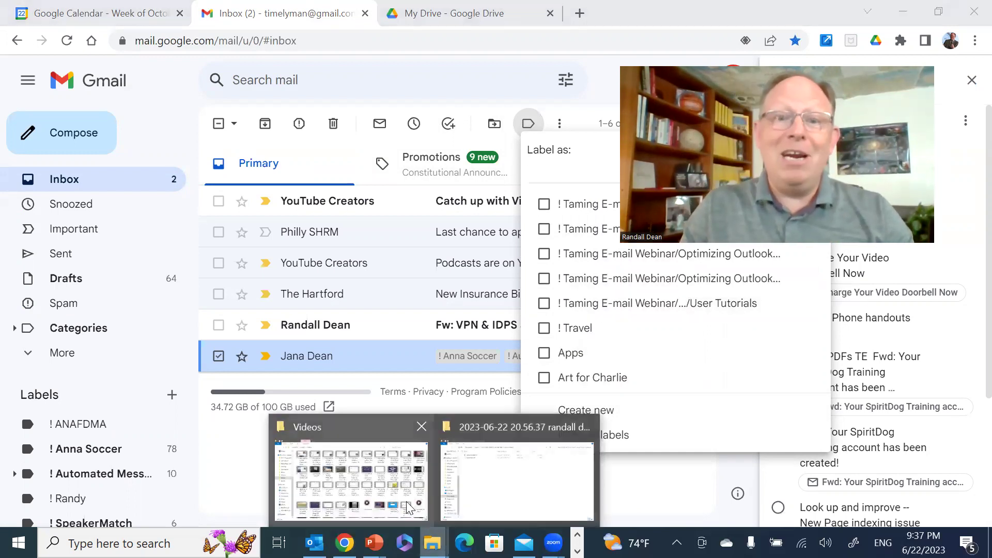
click(484, 486)
drag(113, 241, 113, 85)
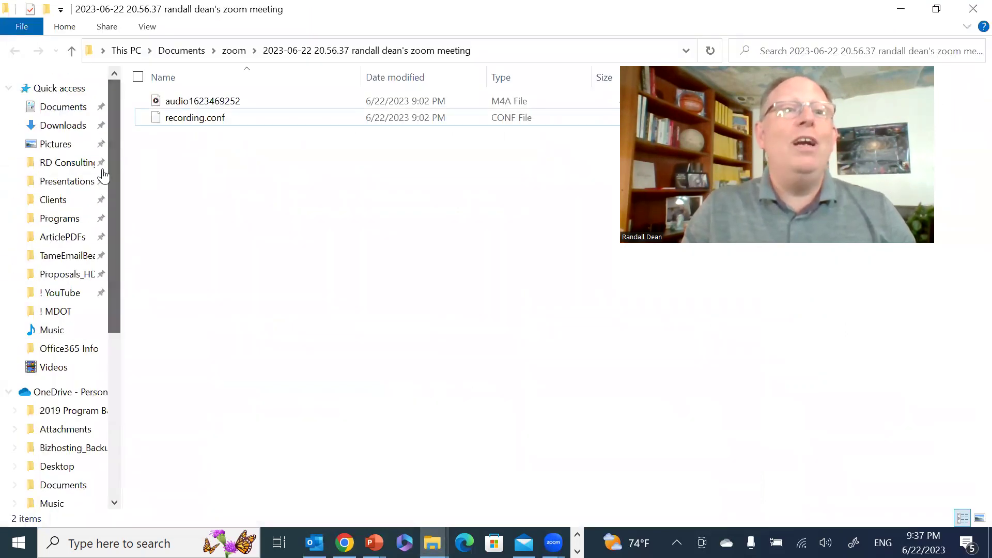
click(77, 168)
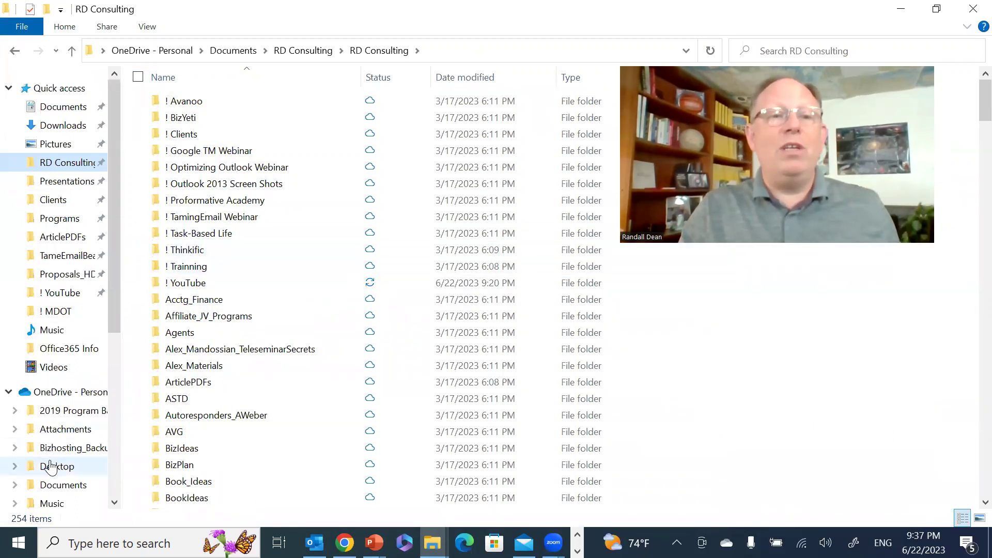
right_click(61, 490)
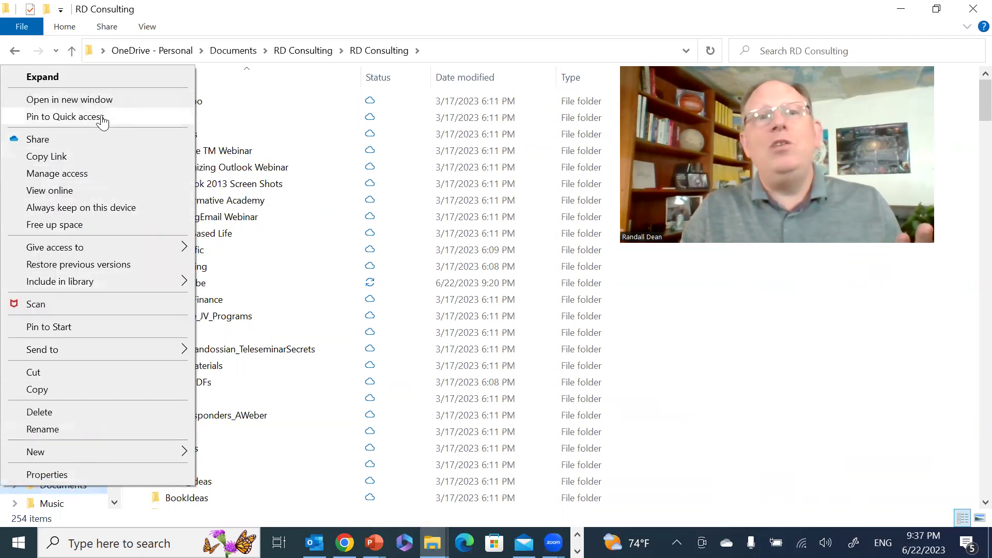
click(767, 389)
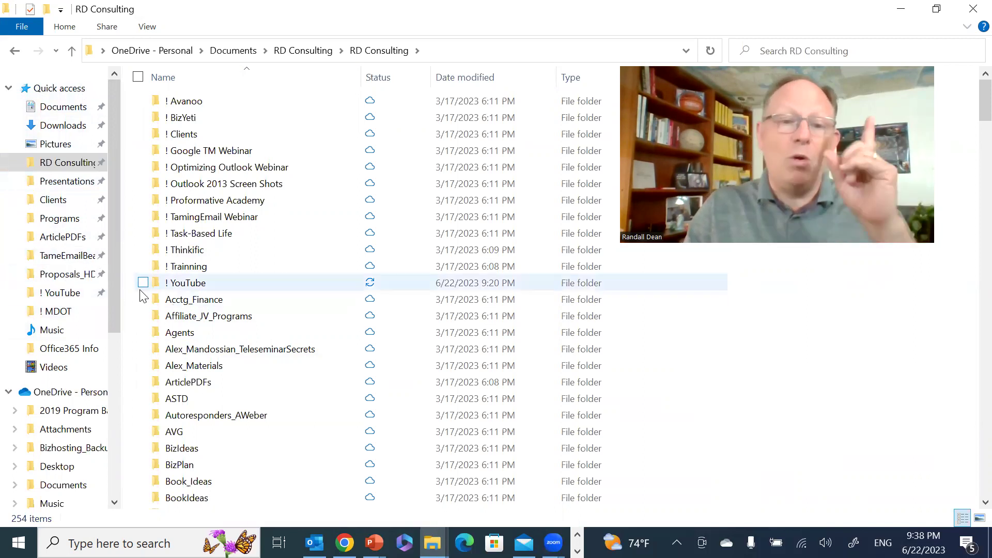
Step: Add the Accounting Finance folder to Outlook's Favorites
click(314, 543)
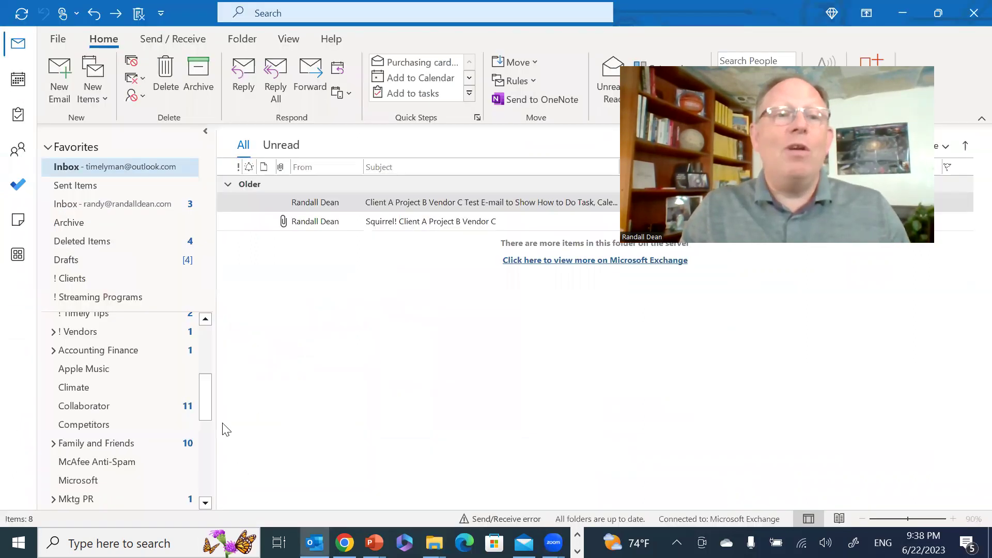
drag(205, 409, 202, 388)
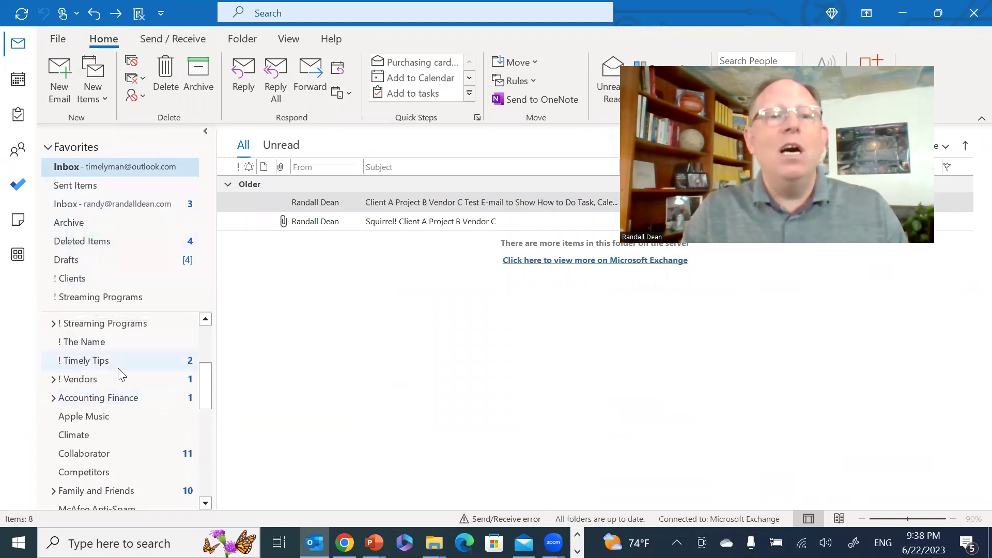
right_click(106, 397)
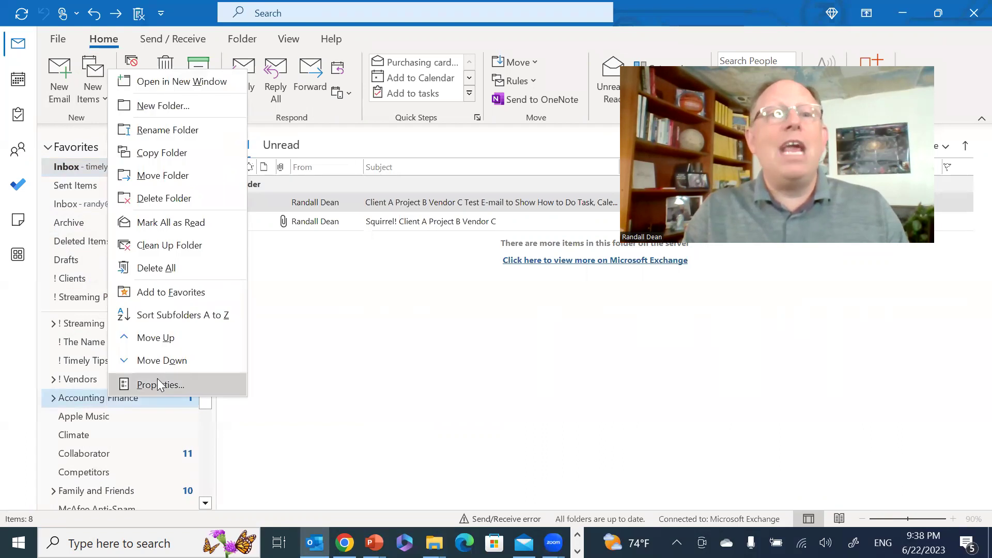
click(187, 293)
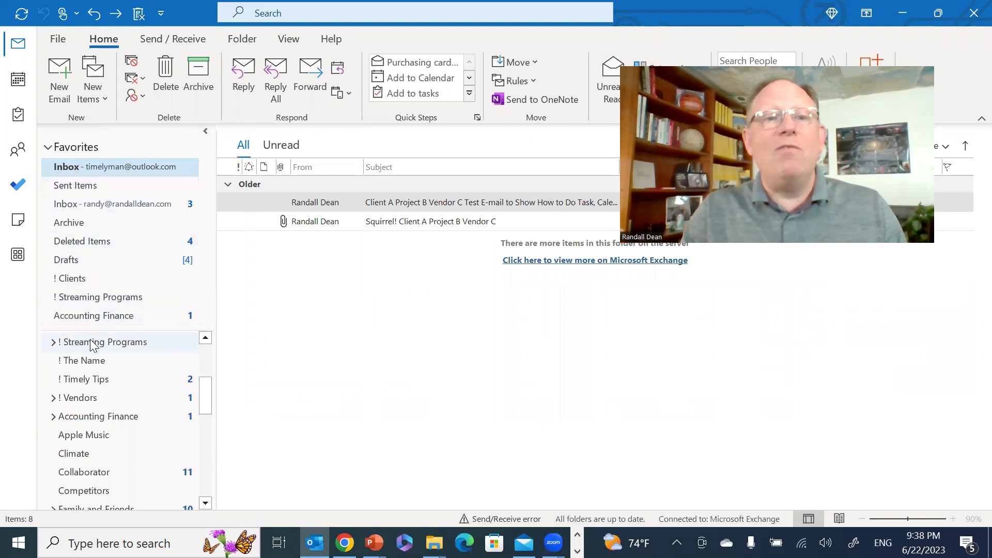
Step: Collapse and re-expand the Favorites group to show Accounting Finance in it
click(50, 150)
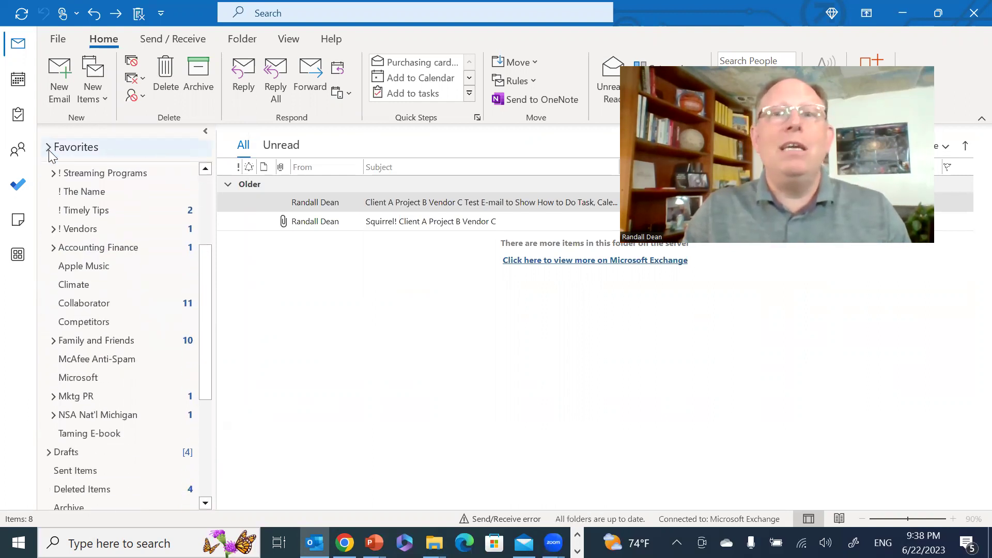
click(50, 150)
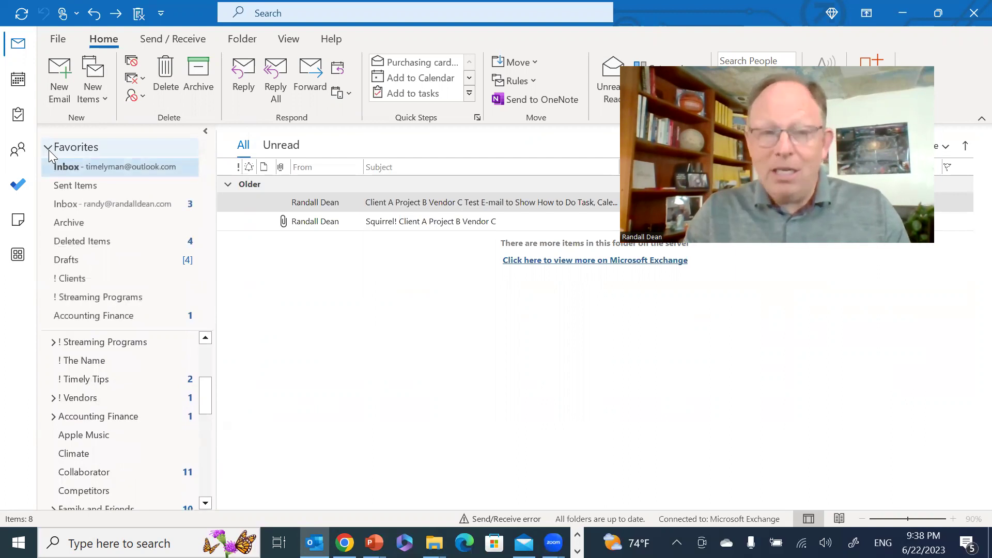
click(49, 149)
drag(206, 325, 204, 230)
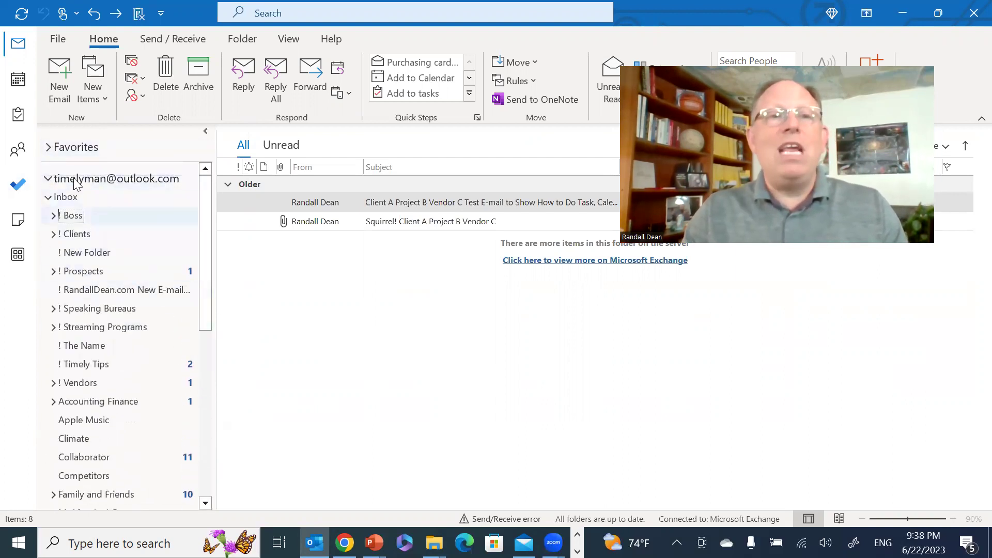
click(49, 148)
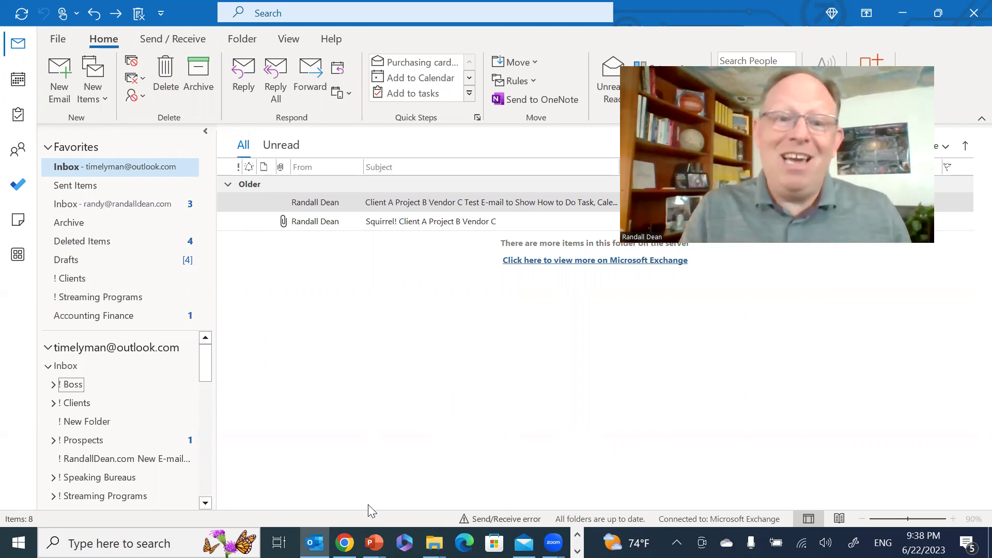
Step: Present slide 2, 'Thanks for Your Time!', of the YouTube_Cover deck as a full-screen slide show
mouse_move(374, 543)
click(397, 439)
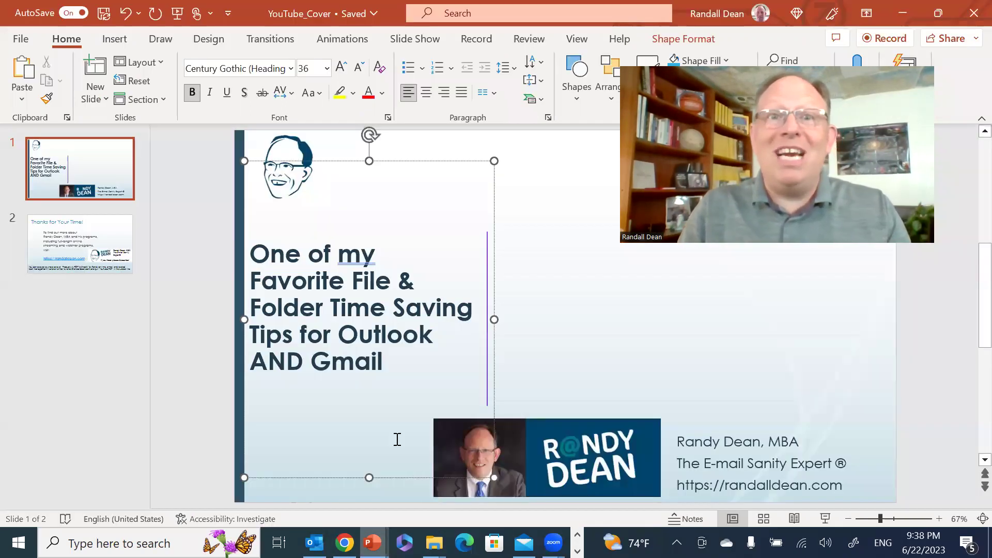
click(64, 242)
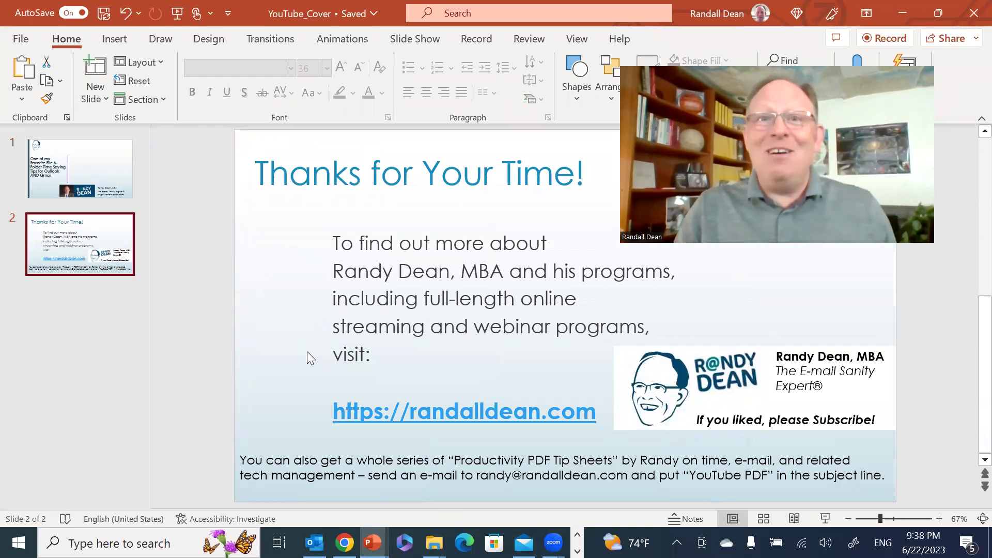
click(825, 519)
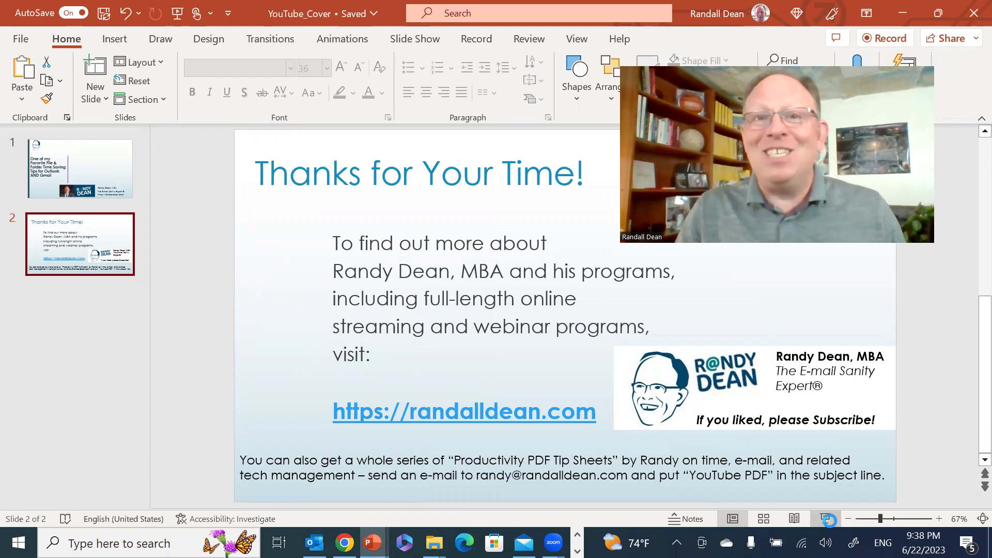